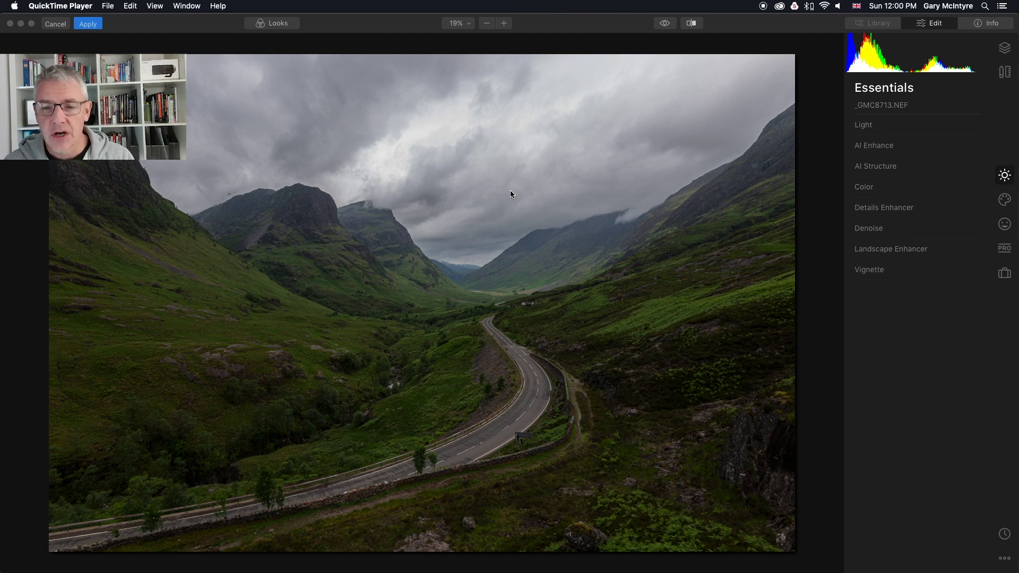
# - Raise AI Accent to 14 and AI Sky Enhancer to 42 under AI Enhance
pyautogui.click(860, 145)
pyautogui.click(860, 146)
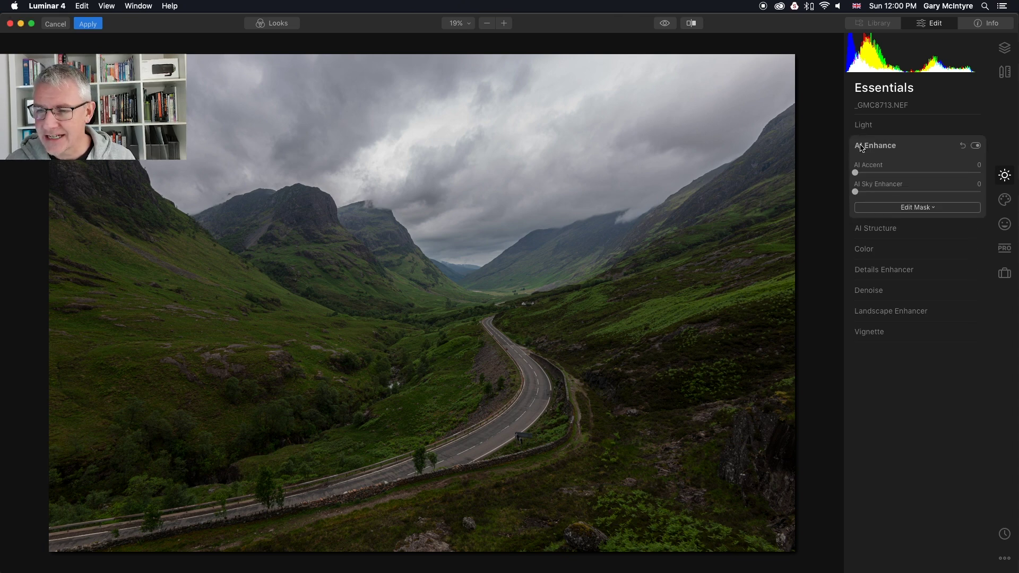
pyautogui.moveTo(858, 175); pyautogui.dragTo(909, 194)
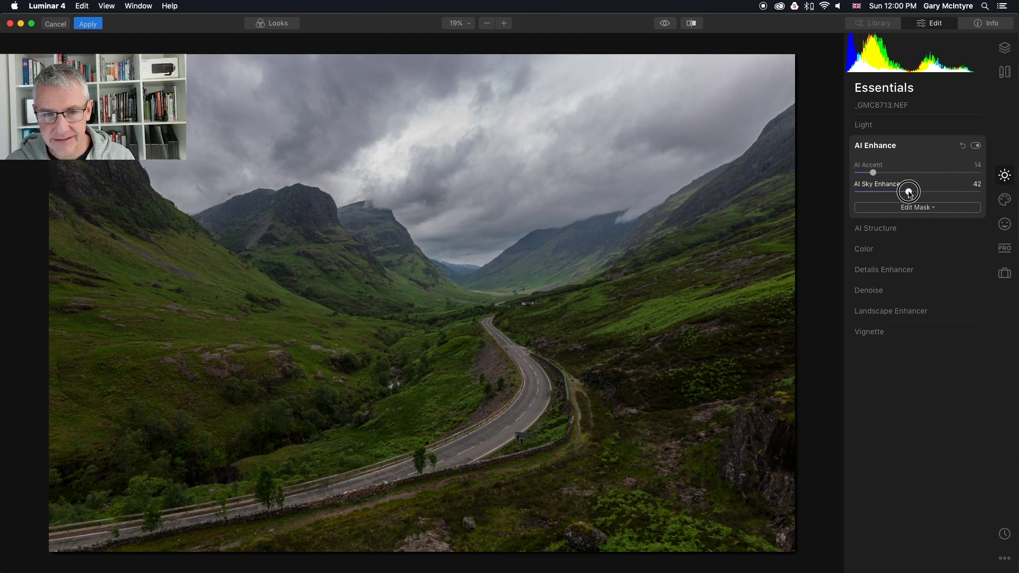
pyautogui.click(877, 146)
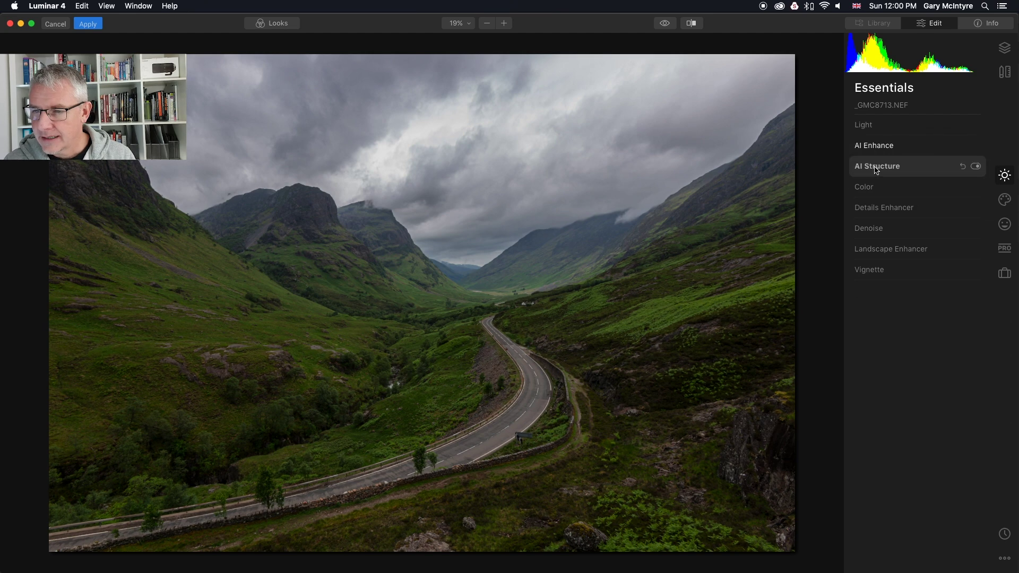
# - Set the AI Structure Amount to 22
pyautogui.click(876, 168)
pyautogui.moveTo(919, 196); pyautogui.dragTo(934, 196)
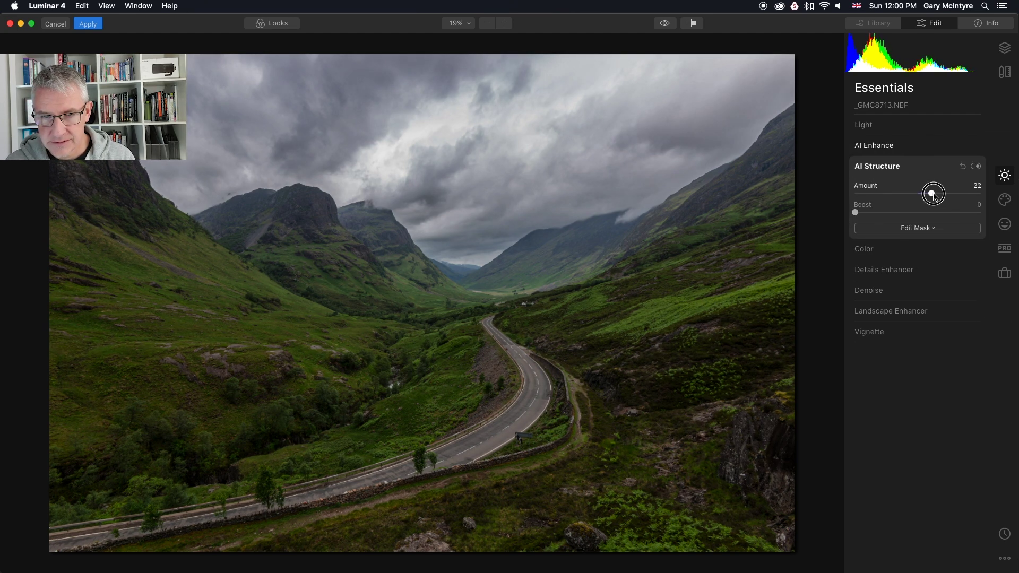
pyautogui.click(873, 168)
pyautogui.click(865, 189)
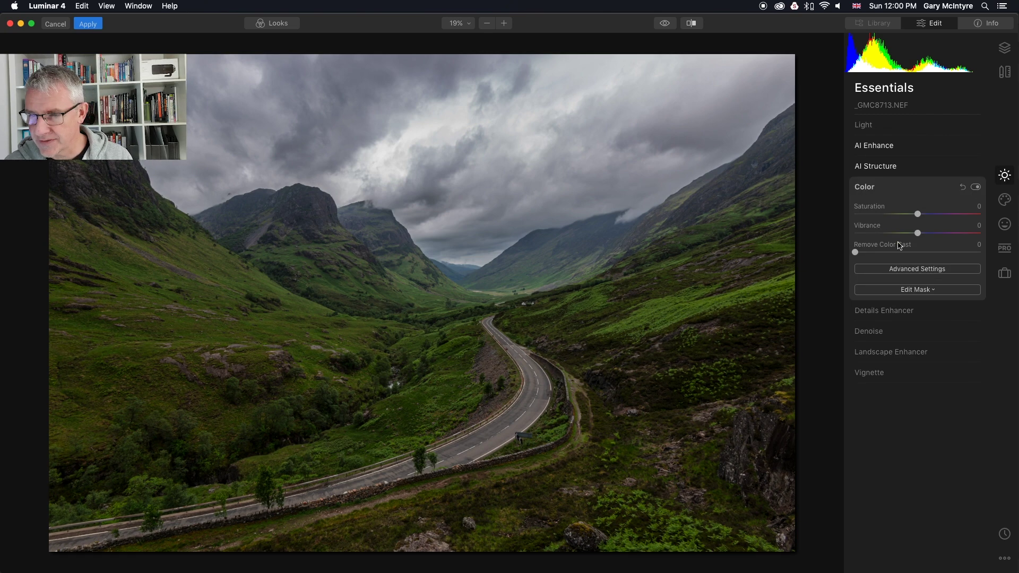
# - Set Saturation -25 and Vibrance -6, and give greens hue -68, saturation -15, luminance 48
pyautogui.moveTo(917, 214)
pyautogui.mouseDown()
pyautogui.moveTo(901, 214)
pyautogui.moveTo(912, 233)
pyautogui.mouseUp()
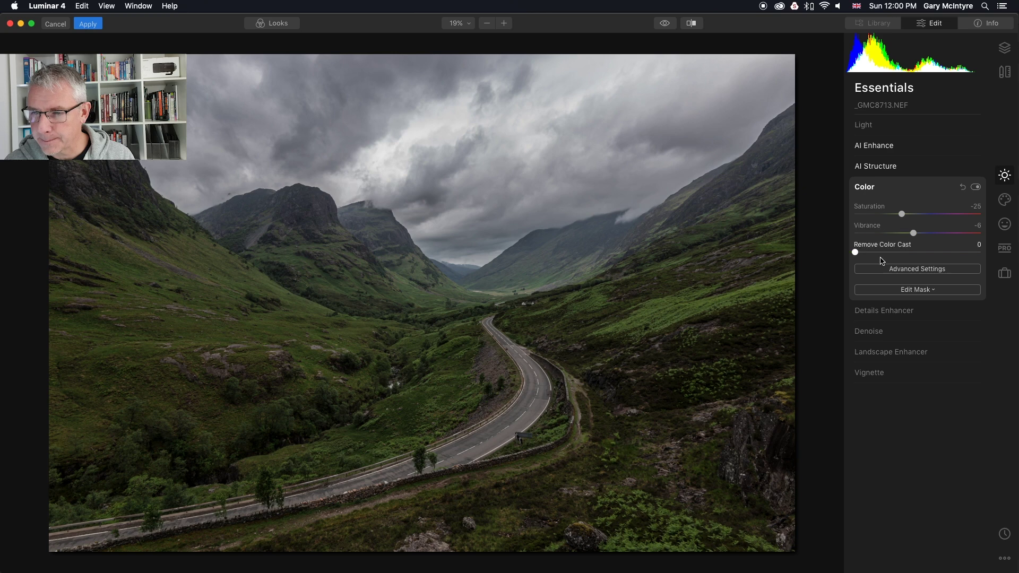
pyautogui.click(902, 273)
pyautogui.click(909, 284)
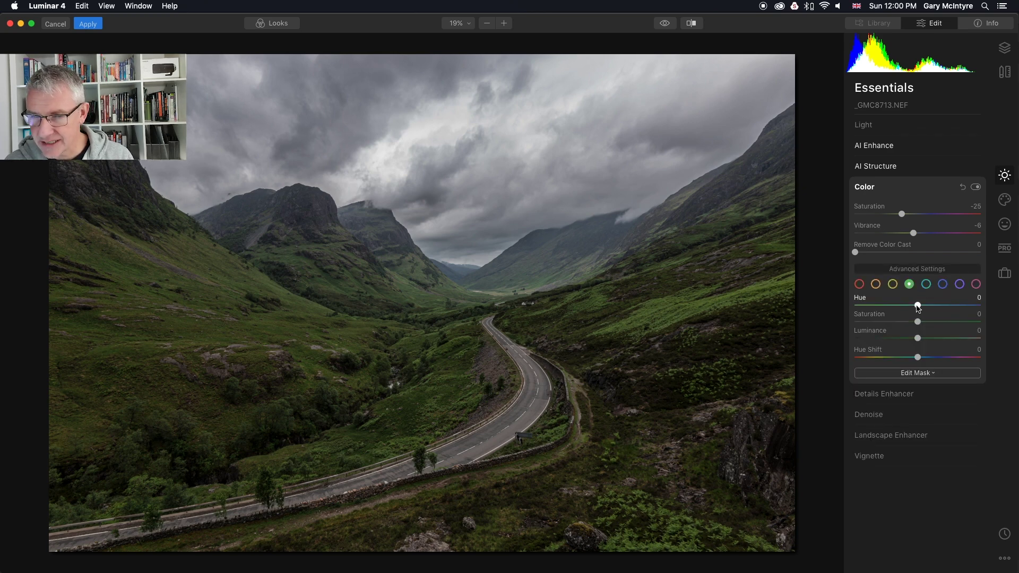
pyautogui.moveTo(917, 306); pyautogui.dragTo(949, 344)
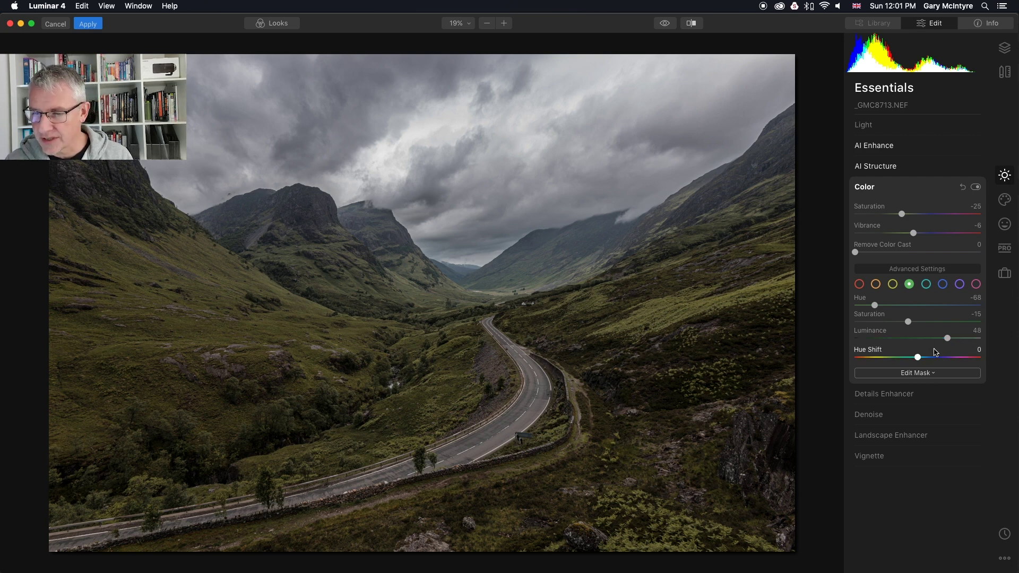
pyautogui.click(867, 187)
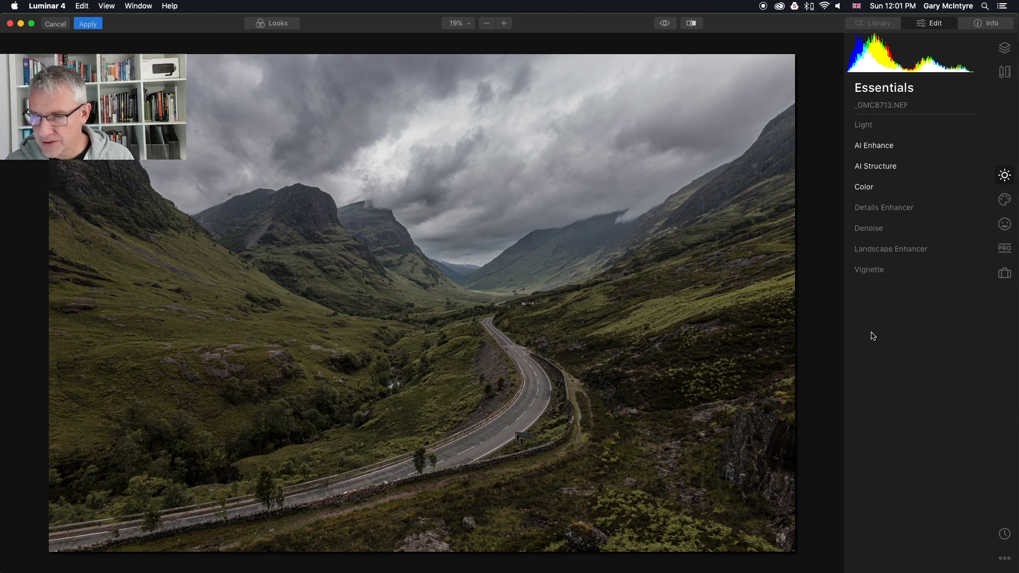
# - Set Landscape Enhancer Dehaze to 12 and the Orton Effect Amount to 7
pyautogui.click(881, 251)
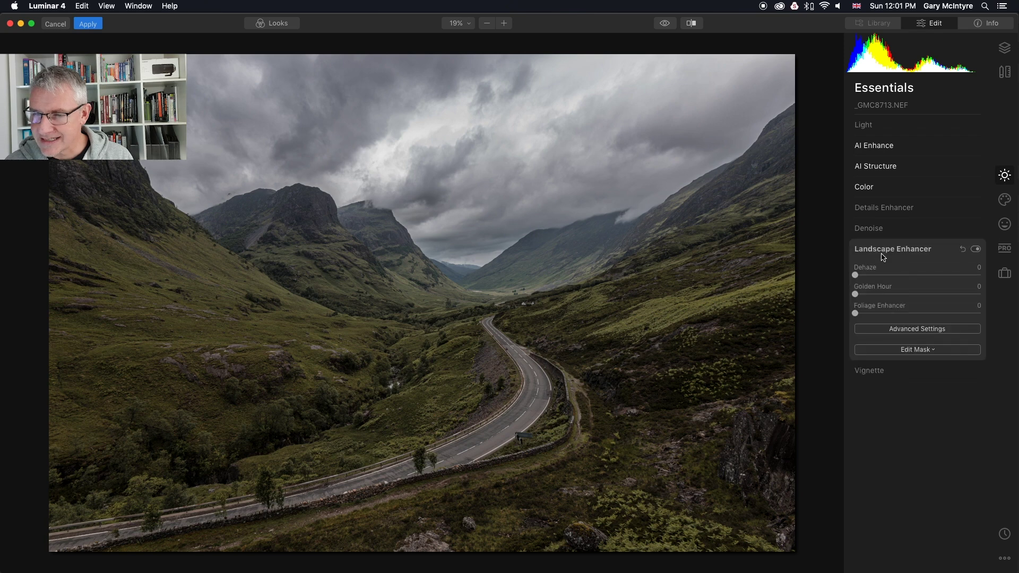
pyautogui.moveTo(854, 276); pyautogui.dragTo(872, 278)
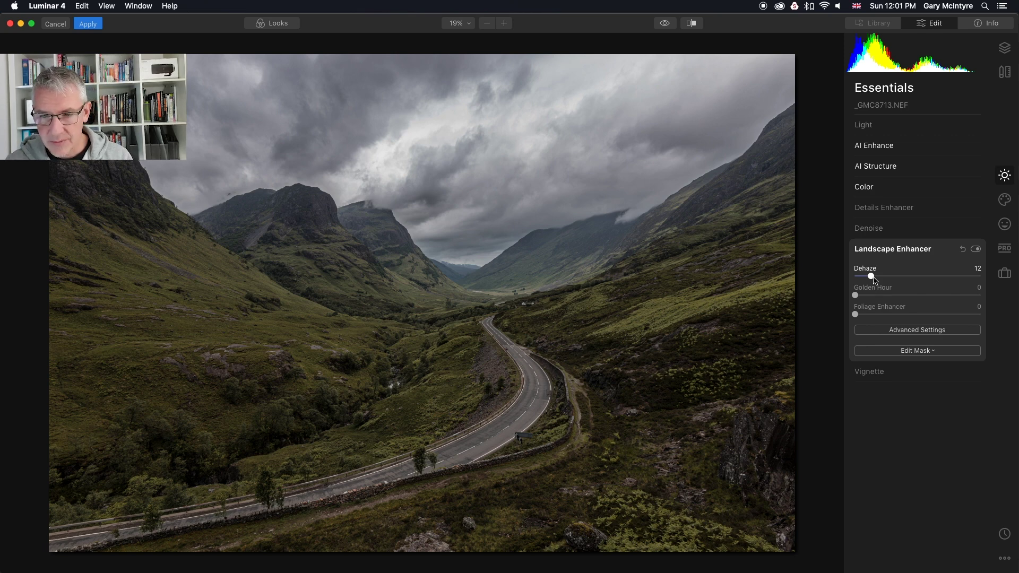
pyautogui.click(1004, 224)
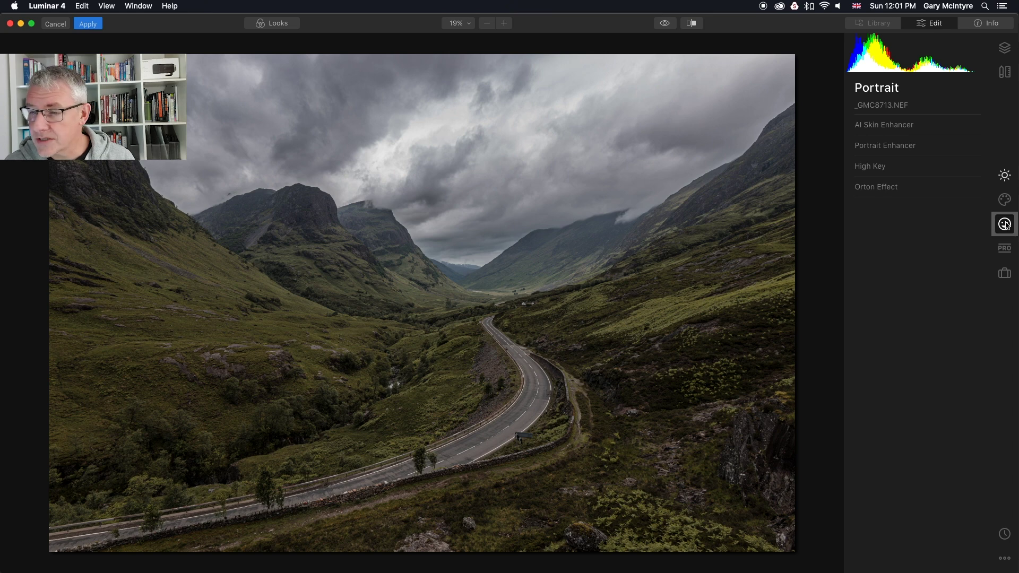
pyautogui.click(893, 191)
pyautogui.moveTo(857, 226); pyautogui.dragTo(866, 229)
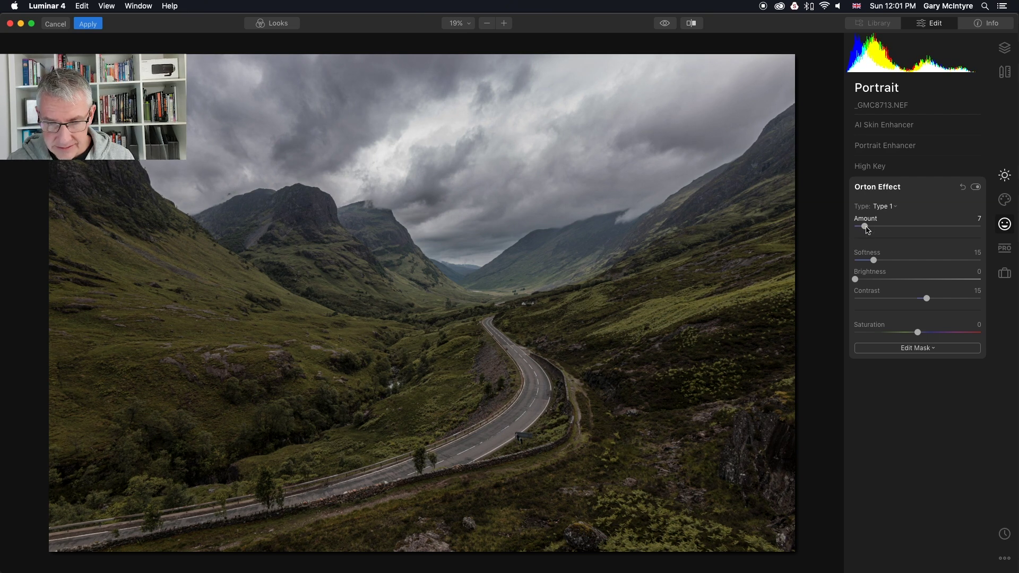
pyautogui.click(693, 24)
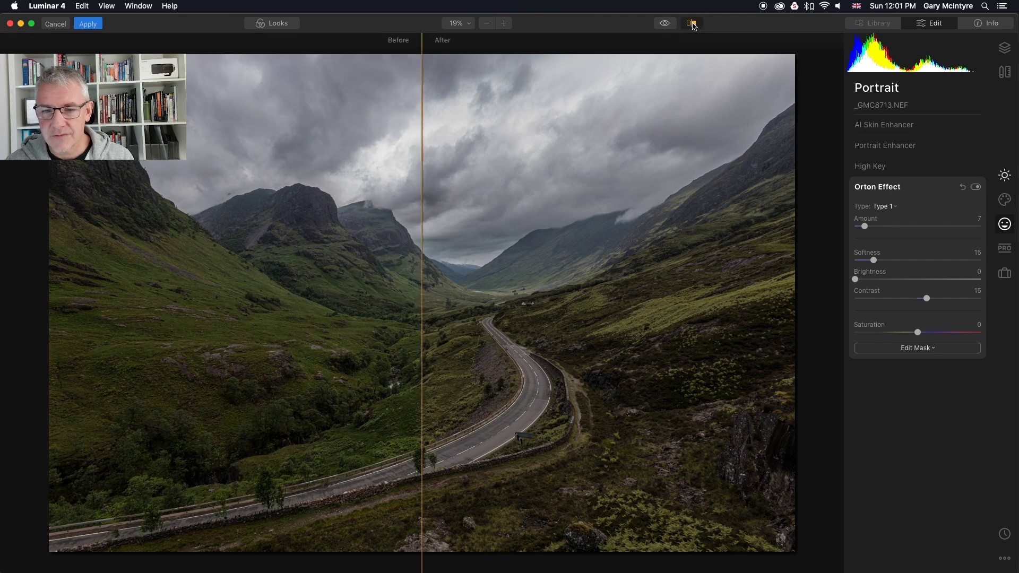
pyautogui.moveTo(423, 238); pyautogui.dragTo(708, 239)
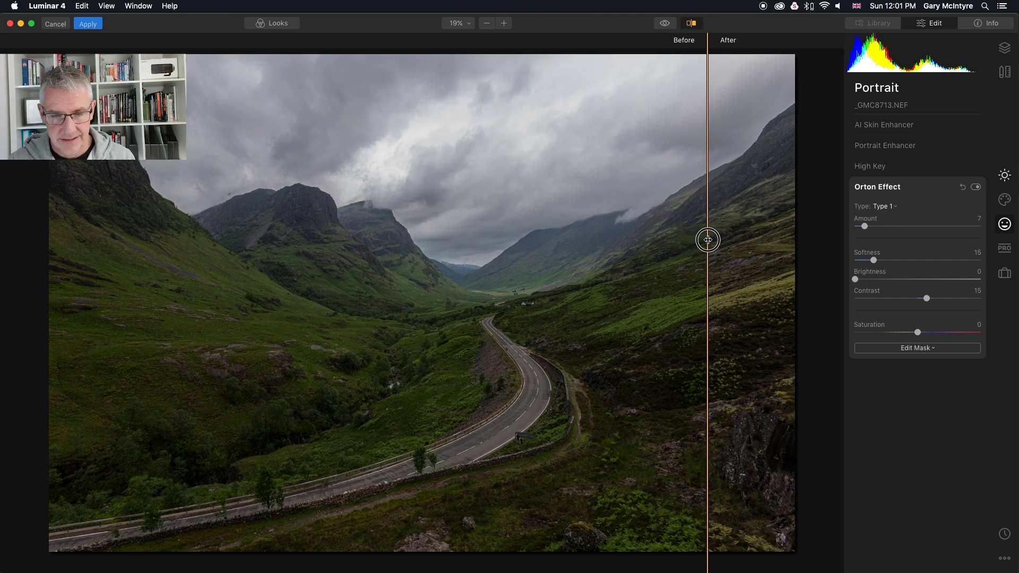
pyautogui.moveTo(707, 240); pyautogui.dragTo(76, 214)
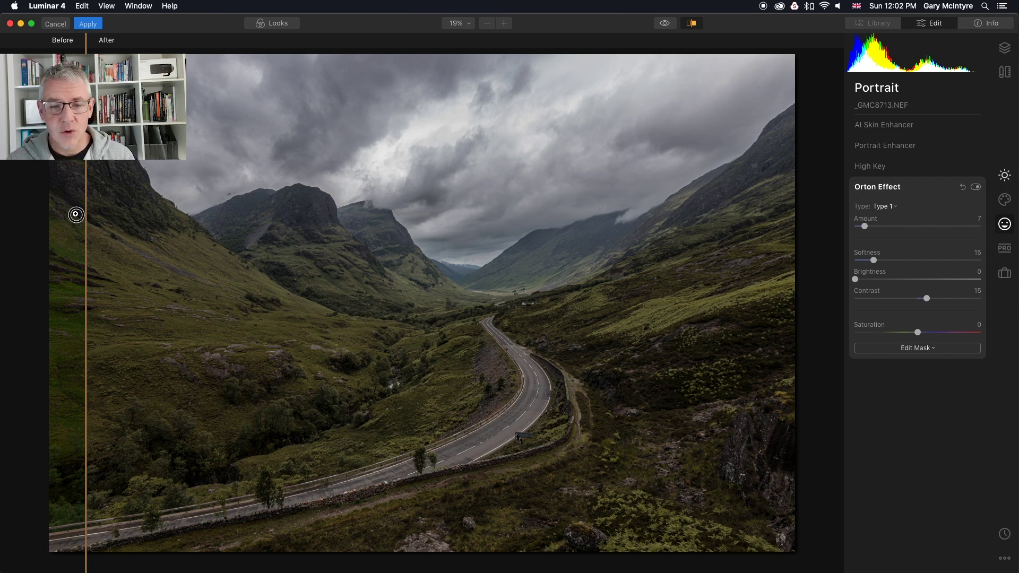
pyautogui.moveTo(76, 214); pyautogui.dragTo(719, 237)
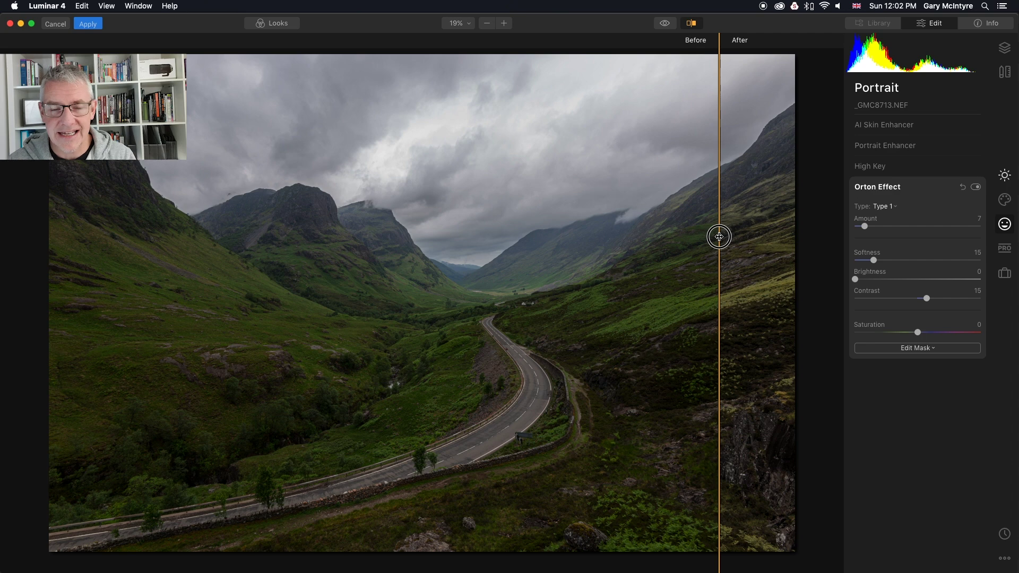
pyautogui.moveTo(719, 237); pyautogui.dragTo(467, 229)
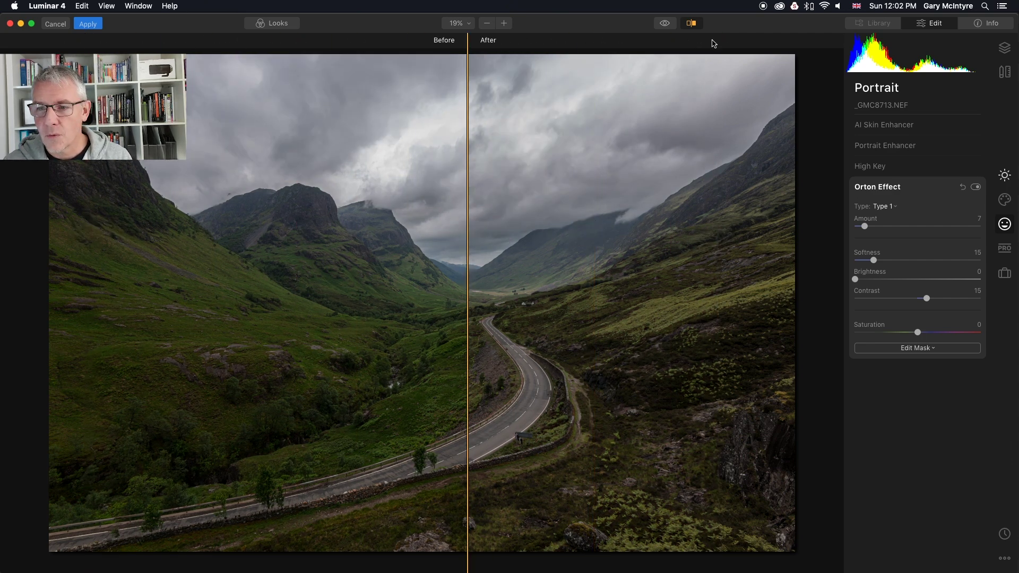
pyautogui.click(690, 25)
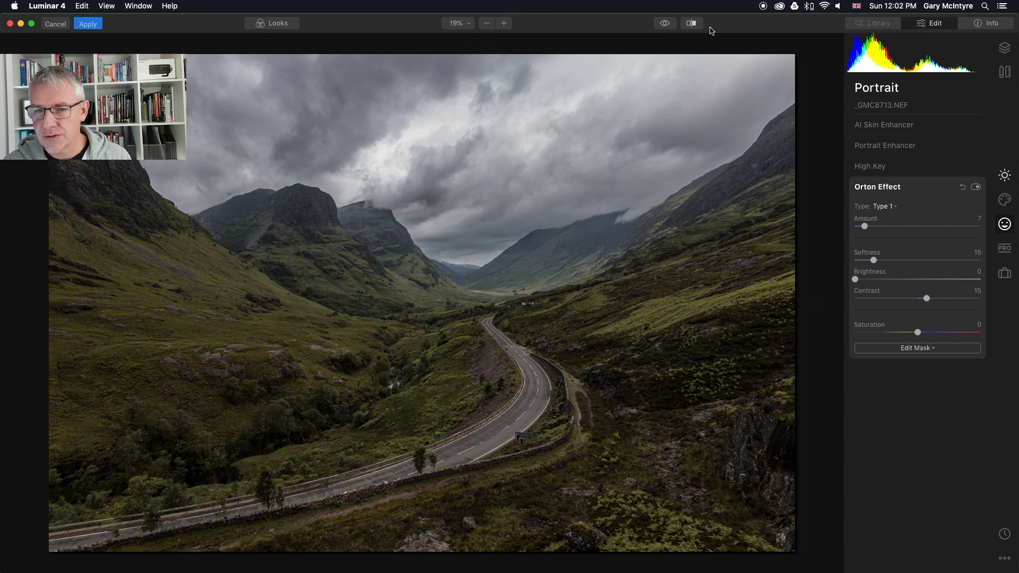
# - Save the current edits as a Luminar Look named 'Glencoe' and show Glencoe.lmp in Finder
pyautogui.click(280, 25)
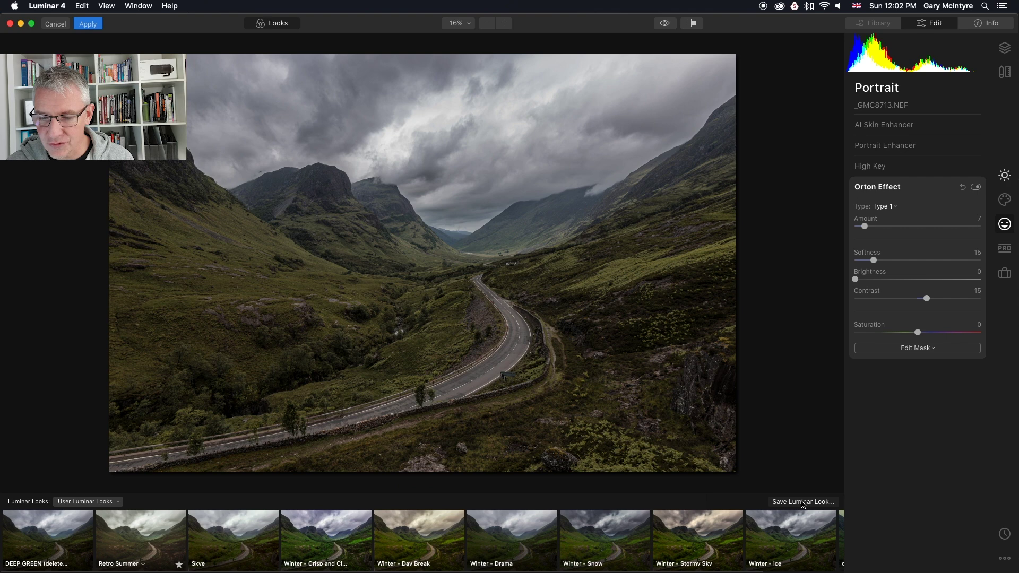
pyautogui.click(802, 502)
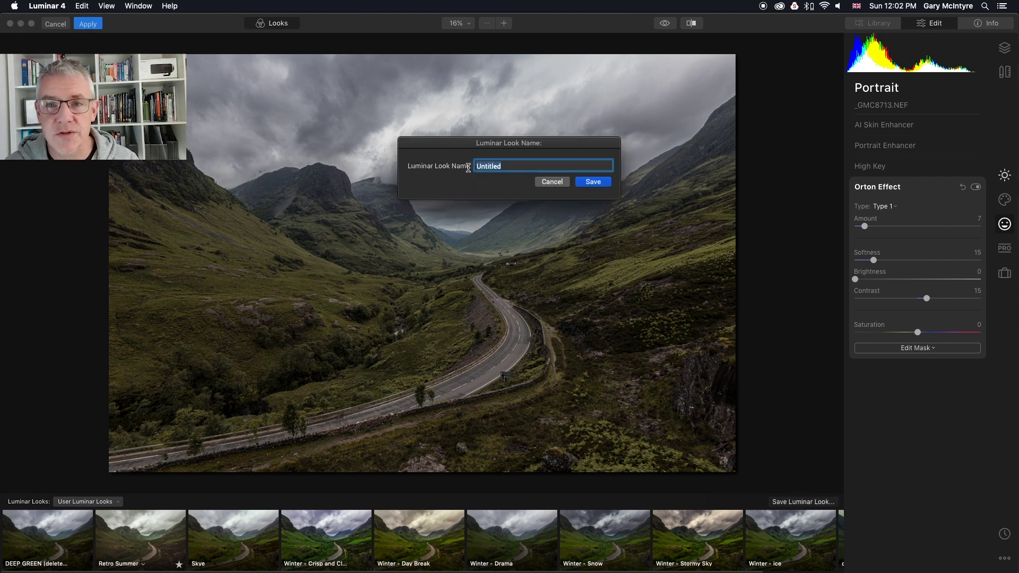
pyautogui.write('Glencoe')
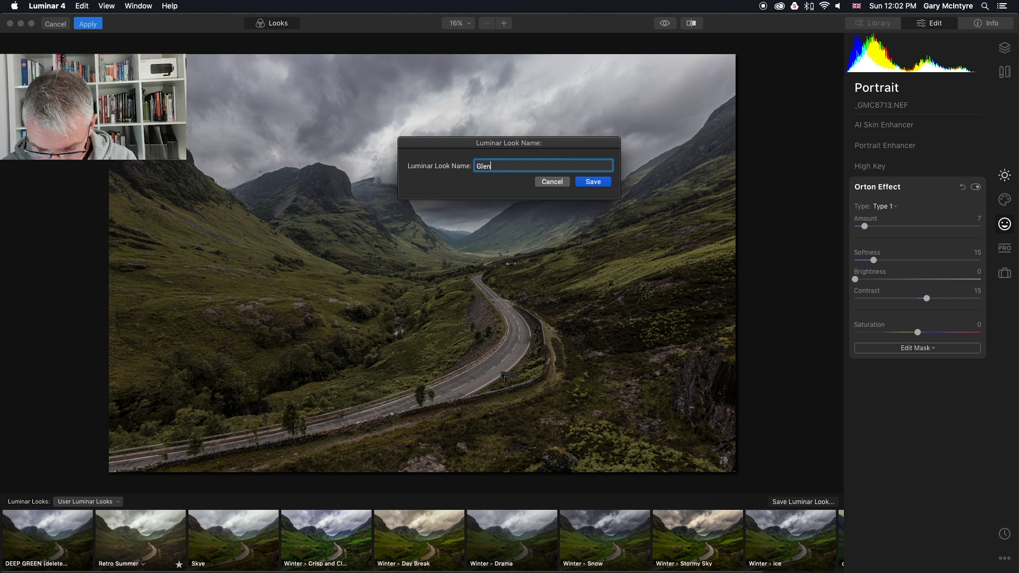
pyautogui.click(592, 181)
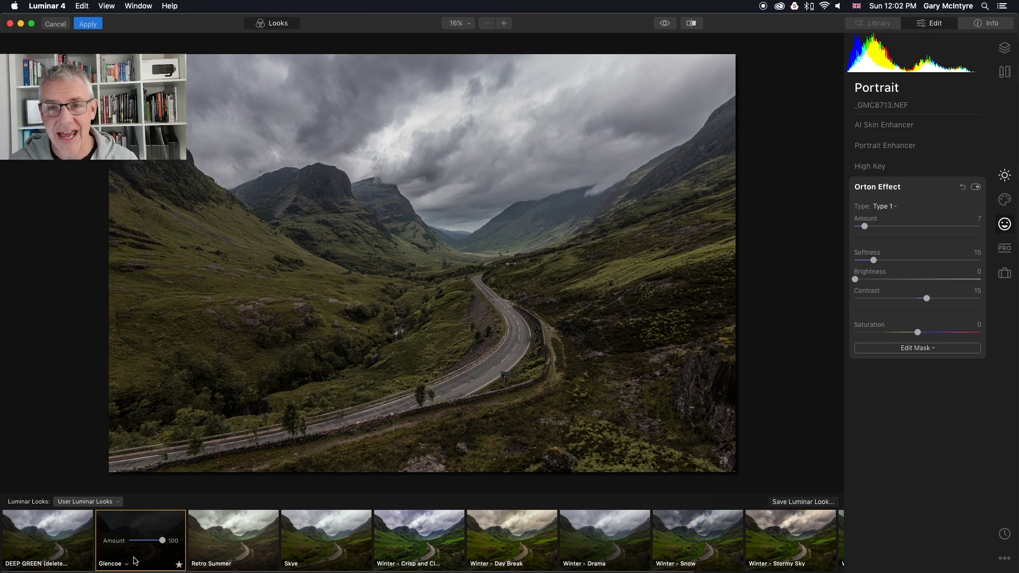
pyautogui.rightClick(135, 561)
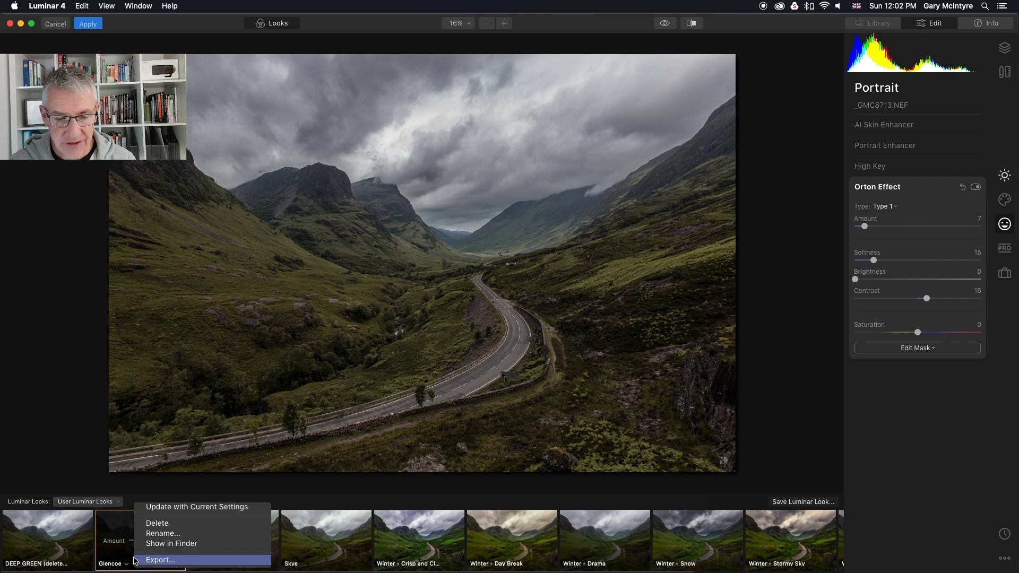
pyautogui.click(160, 543)
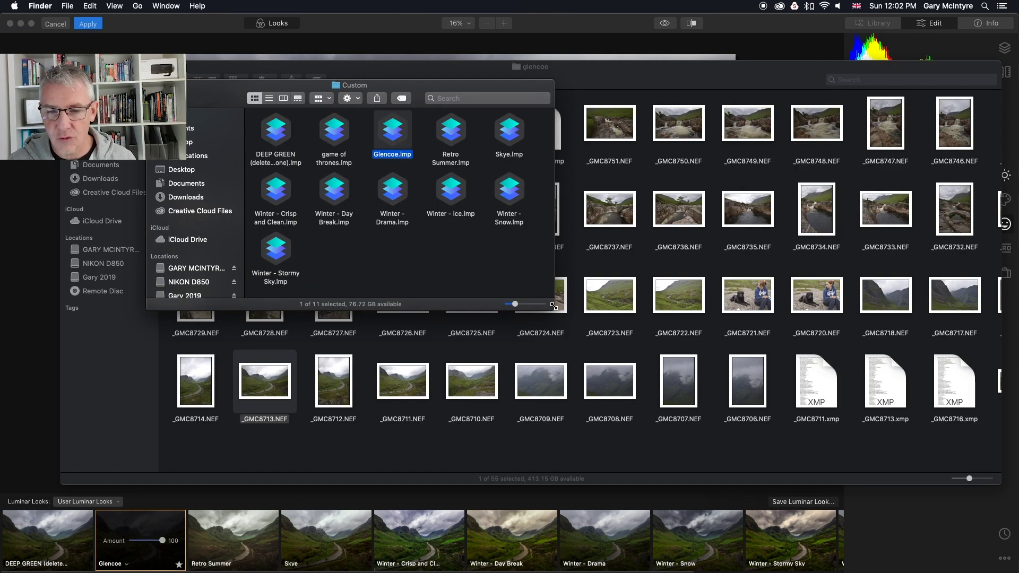
# - Enlarge the Custom looks window, then close it and the glencoe folder window
pyautogui.moveTo(553, 306); pyautogui.dragTo(920, 444)
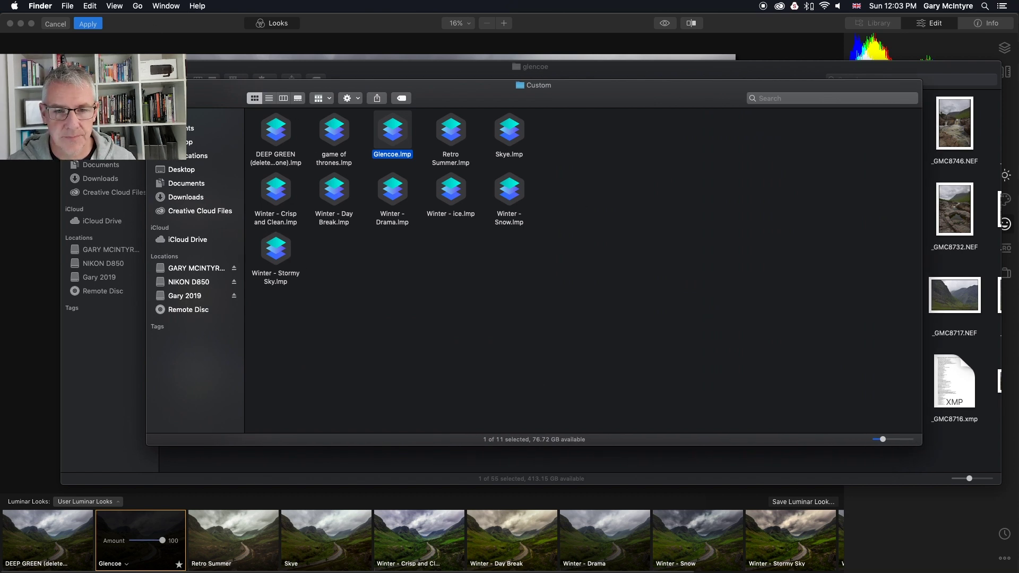
pyautogui.press('super+w')
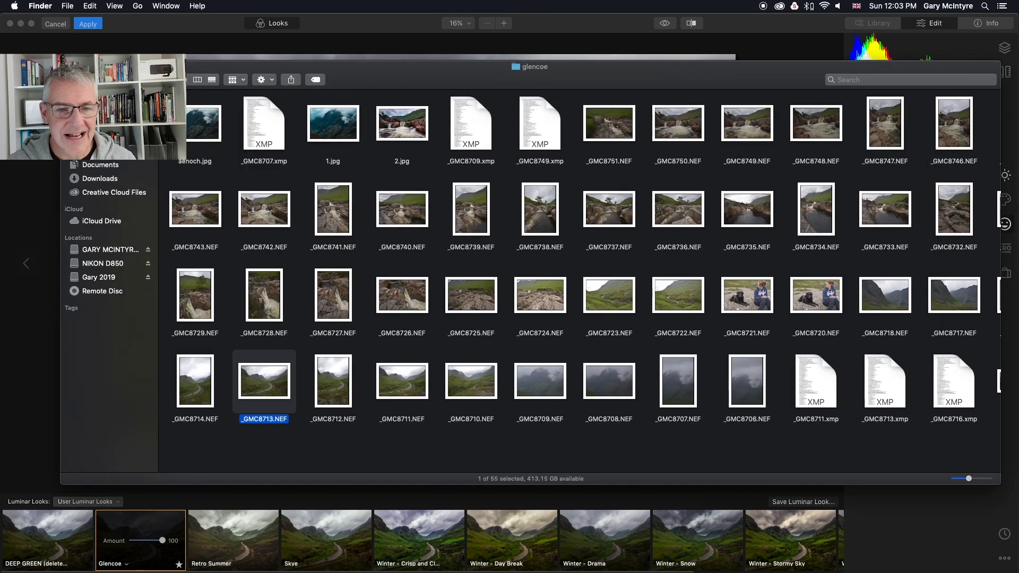
pyautogui.press('super+w')
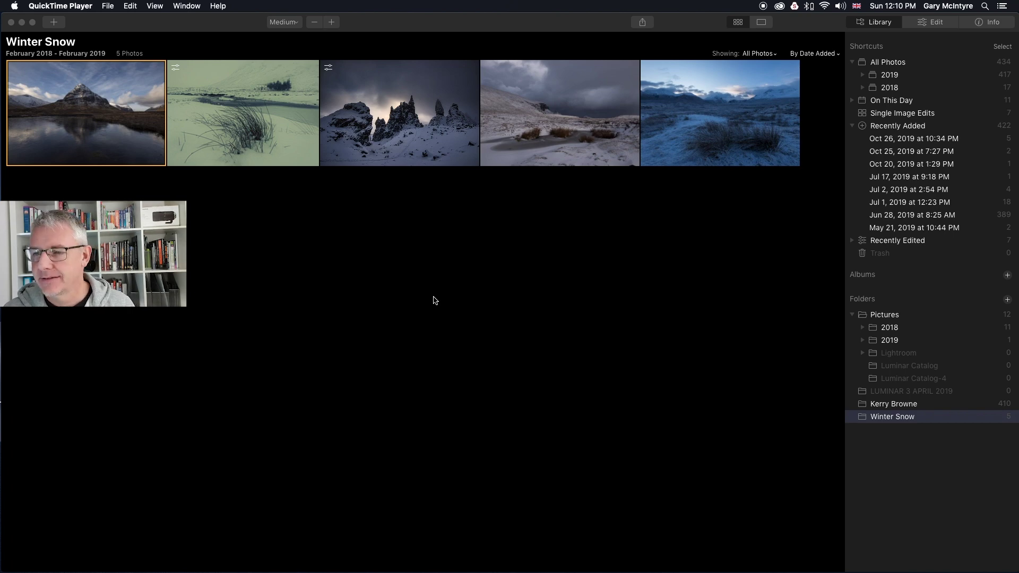
# - Bring Luminar forward and open 5.jpg, the snowy peak reflection, for editing
pyautogui.click(926, 22)
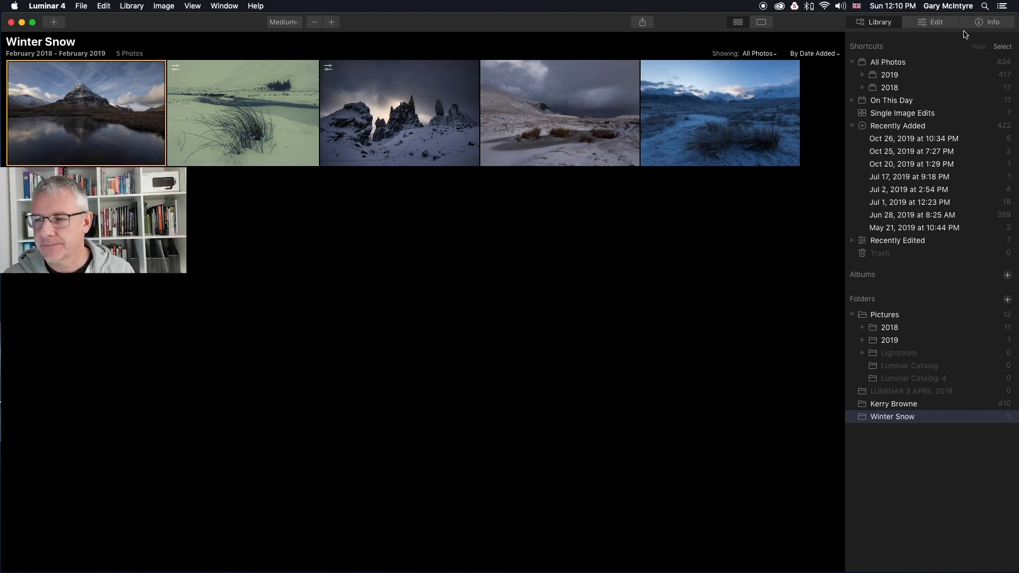
pyautogui.click(935, 23)
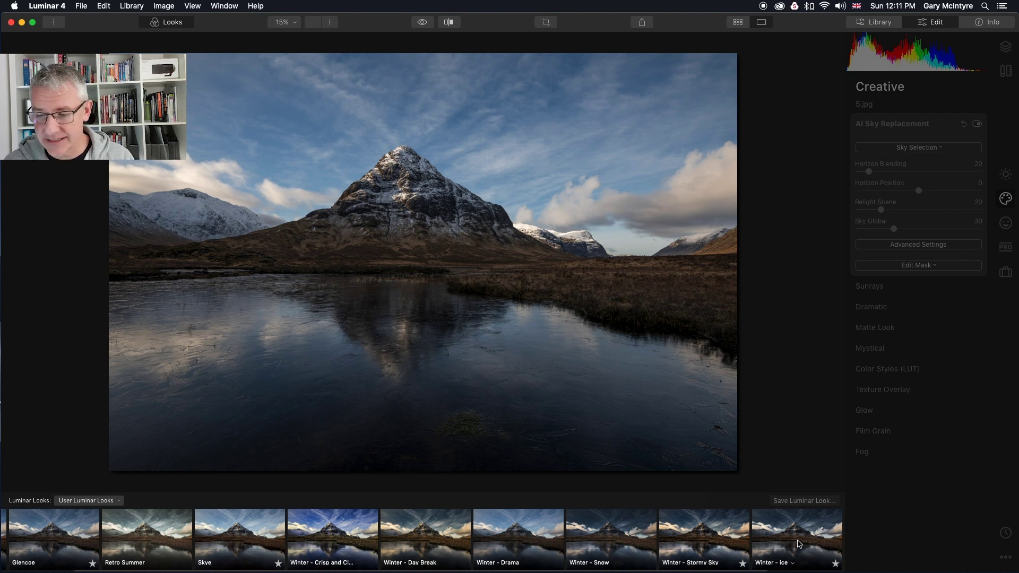
# - Apply the Winter - Ice look to 5.jpg and compare it against the original
pyautogui.click(799, 542)
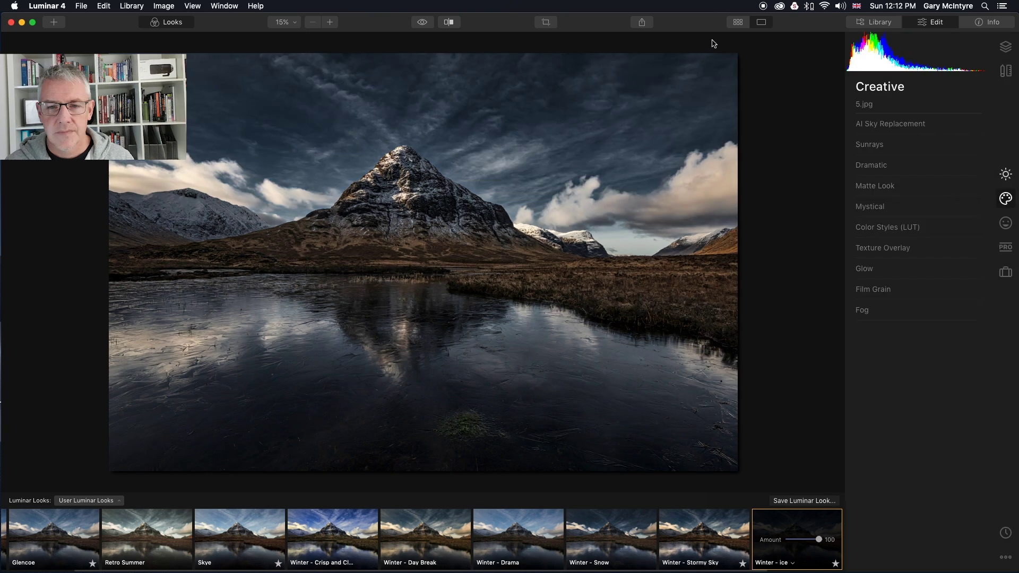
pyautogui.click(427, 24)
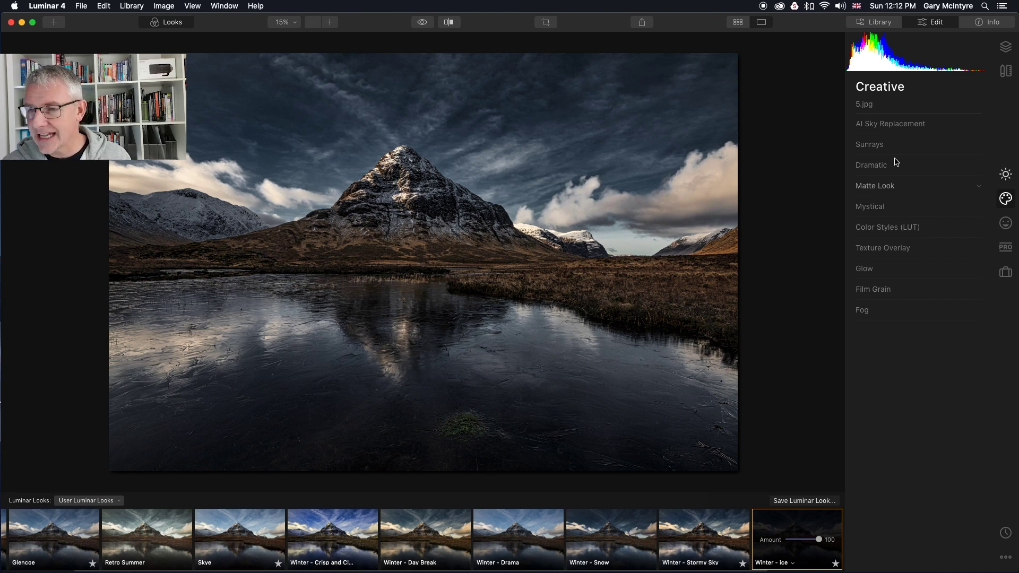
pyautogui.click(1006, 177)
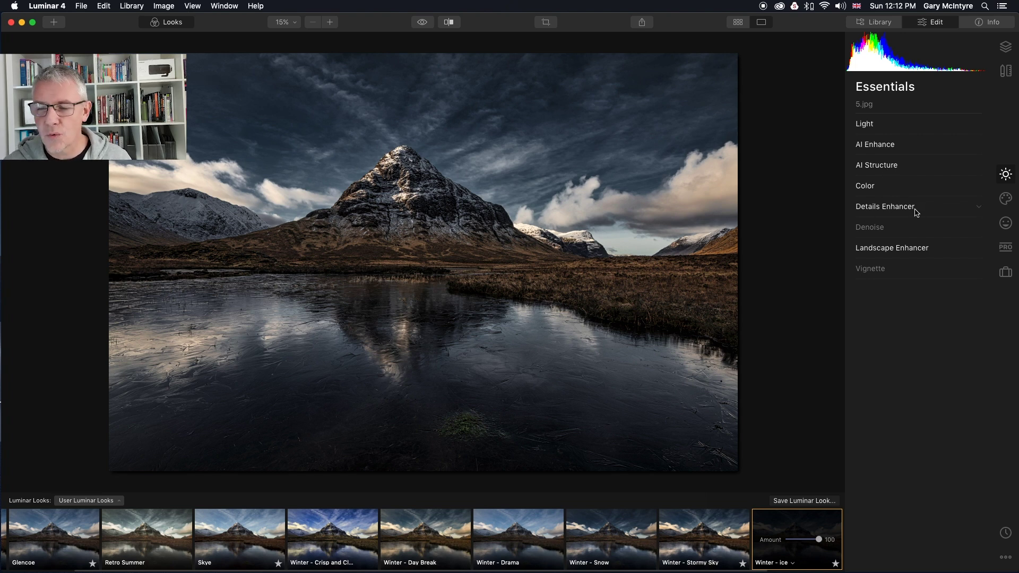
# - Raise the blue luminance to -17 on the mountain photo, then bring up the Winter - Ice look's options
pyautogui.click(1008, 203)
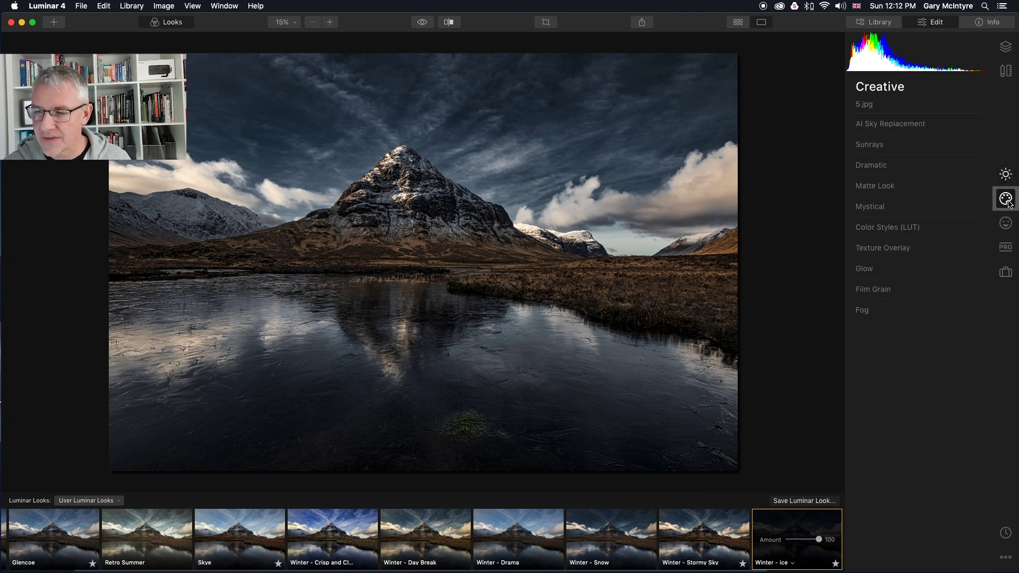
pyautogui.click(1005, 174)
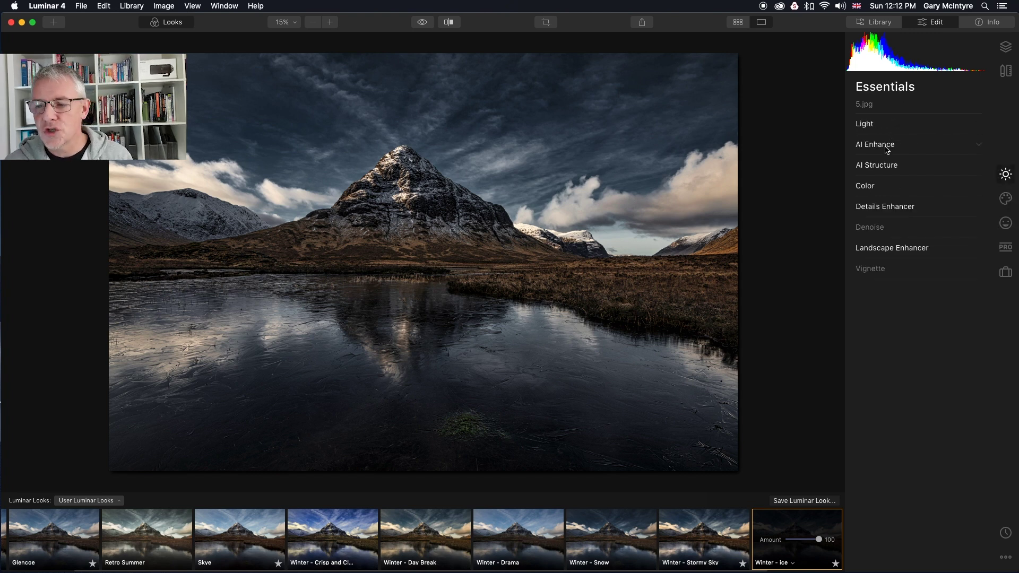
pyautogui.click(870, 187)
pyautogui.click(918, 268)
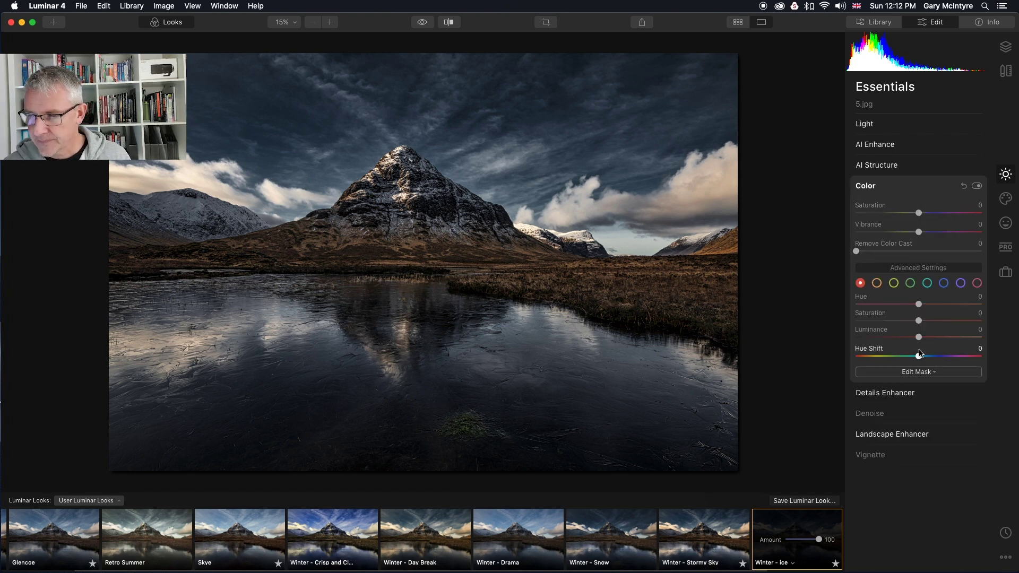
pyautogui.click(943, 283)
pyautogui.moveTo(877, 338); pyautogui.dragTo(910, 339)
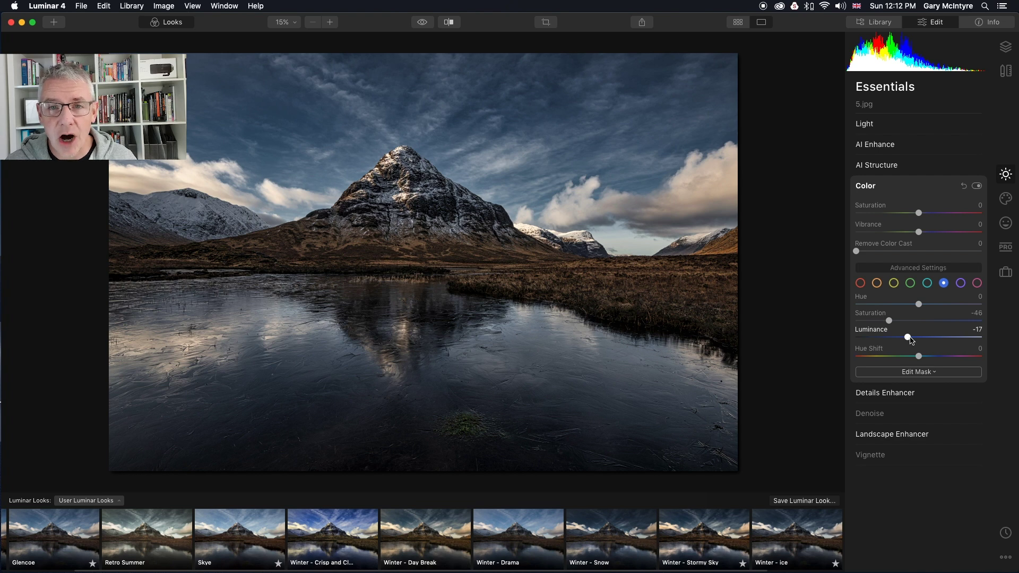
pyautogui.rightClick(801, 525)
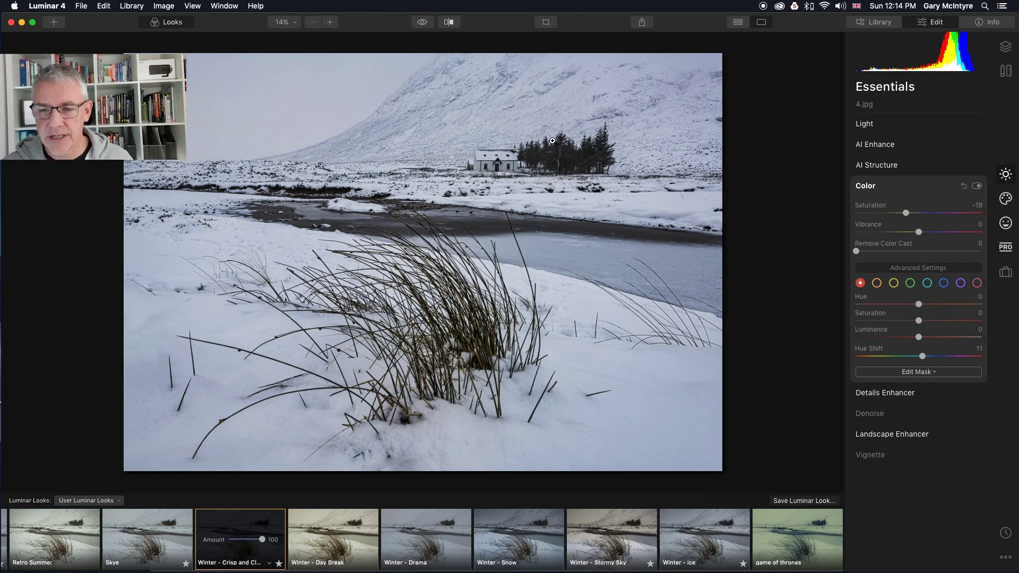
# - Zoom the cottage photo to 100% and sweep a before/after divider across it
pyautogui.click(569, 162)
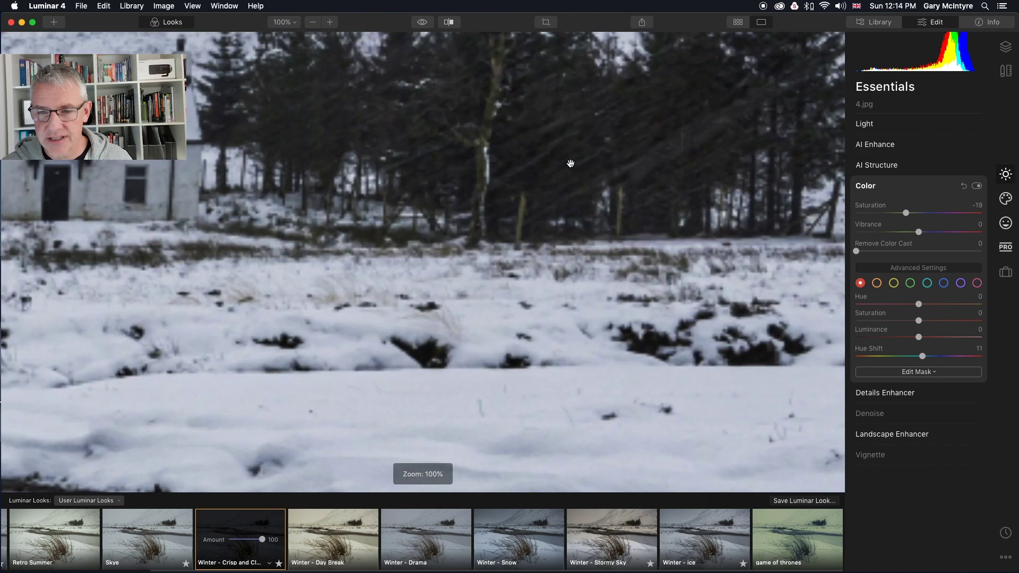
pyautogui.click(448, 23)
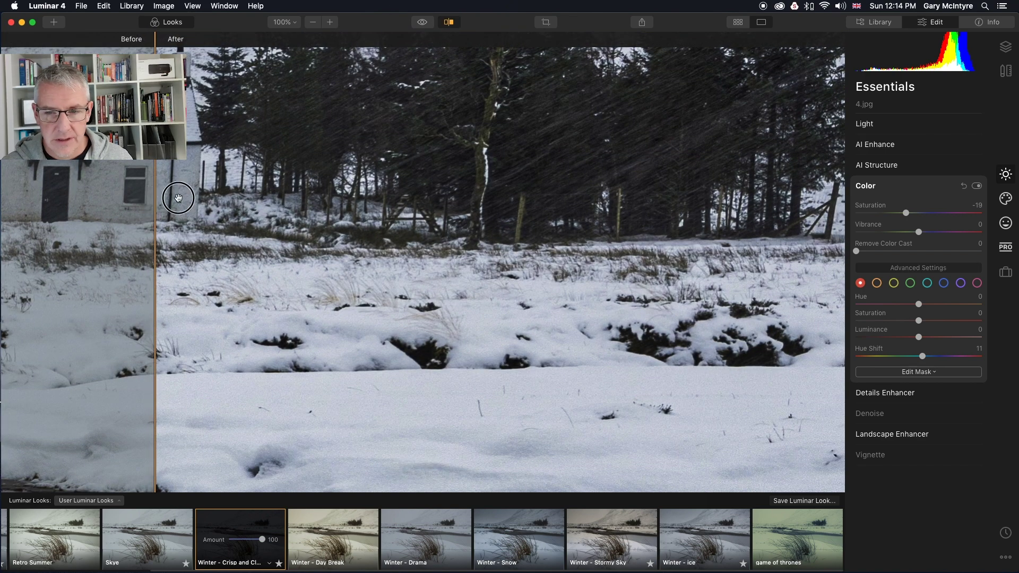
pyautogui.moveTo(182, 198); pyautogui.dragTo(838, 232)
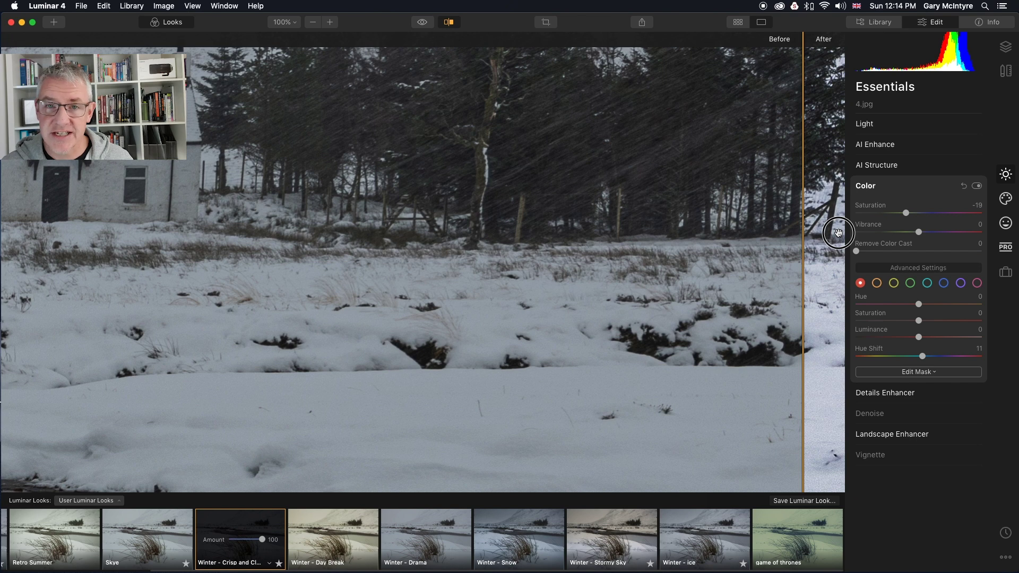
pyautogui.moveTo(839, 232); pyautogui.dragTo(171, 215)
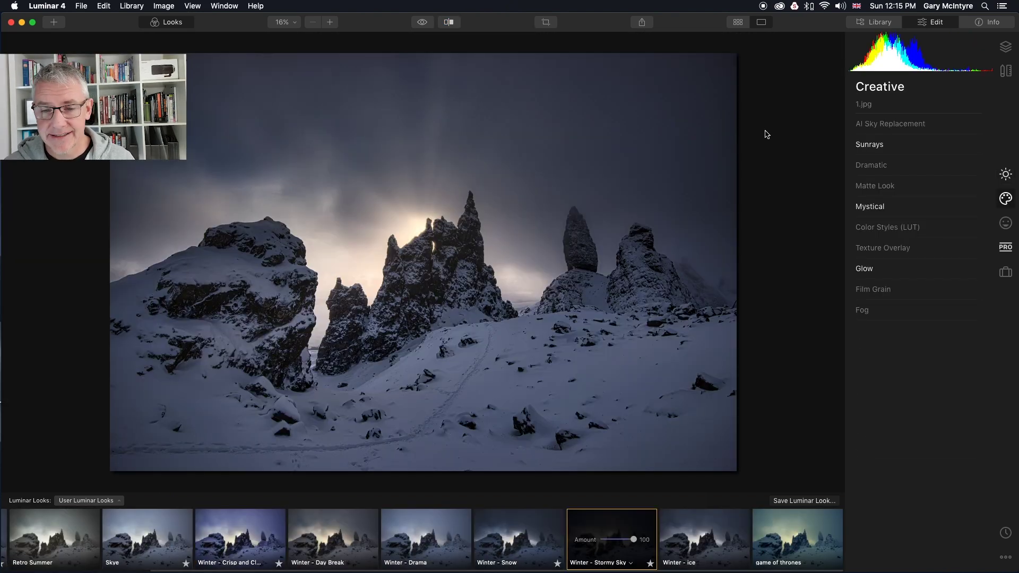
# - Toggle Sunrays off and on, then compare the rock-pinnacles edit with a before/after split
pyautogui.click(977, 145)
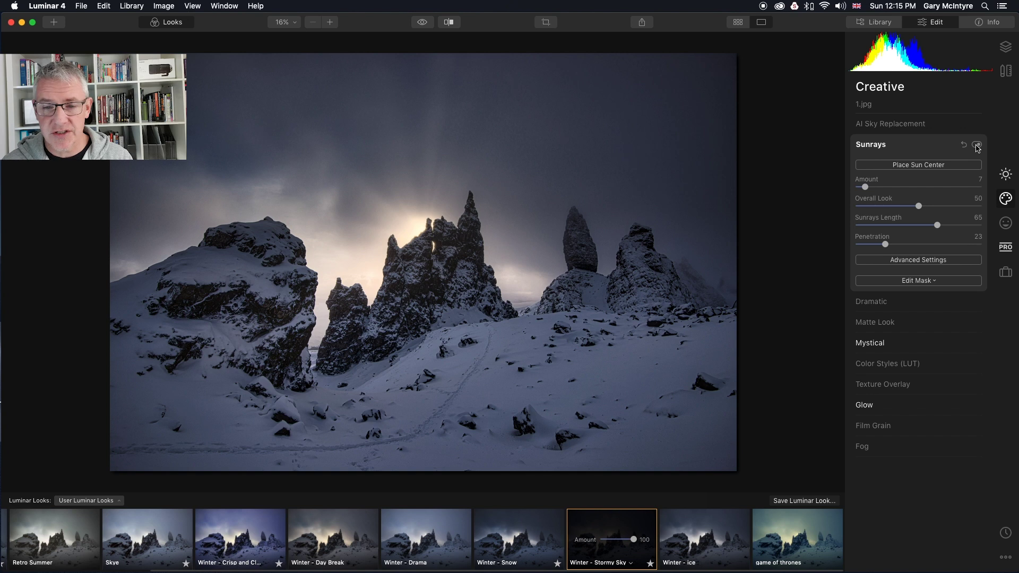
pyautogui.click(976, 145)
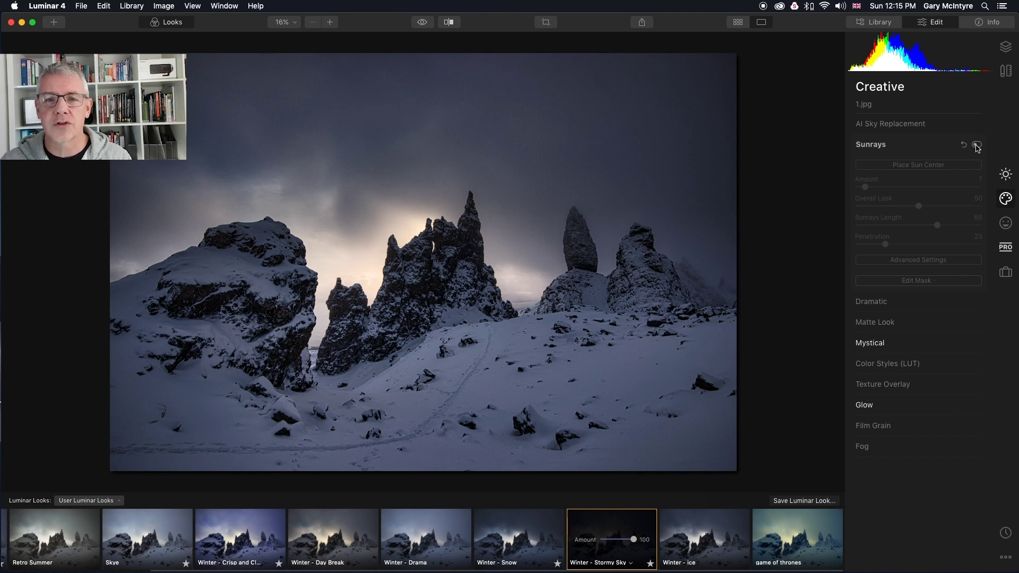
pyautogui.click(976, 145)
pyautogui.hotkey('shift', '\\')
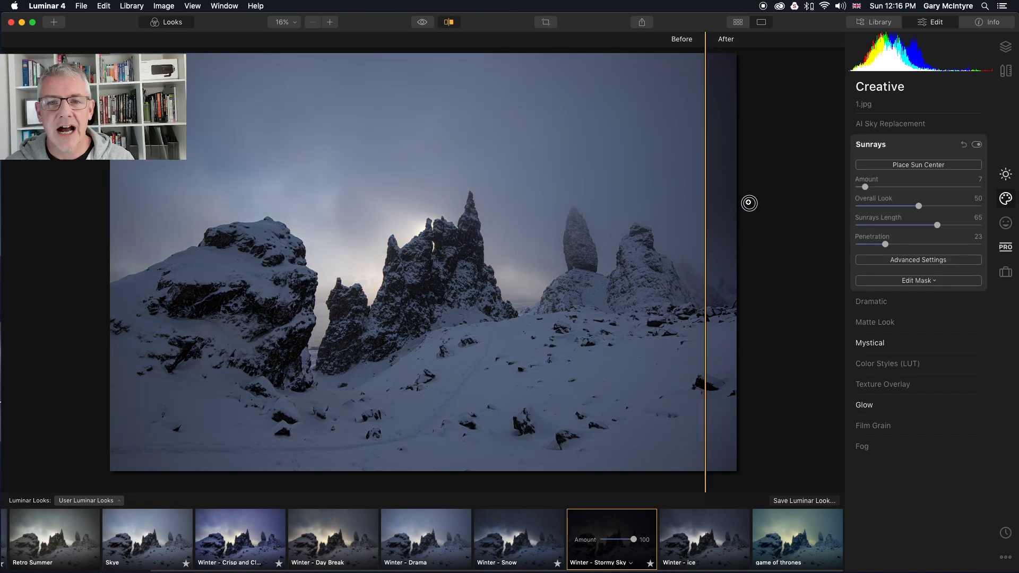
pyautogui.moveTo(701, 203); pyautogui.dragTo(141, 207)
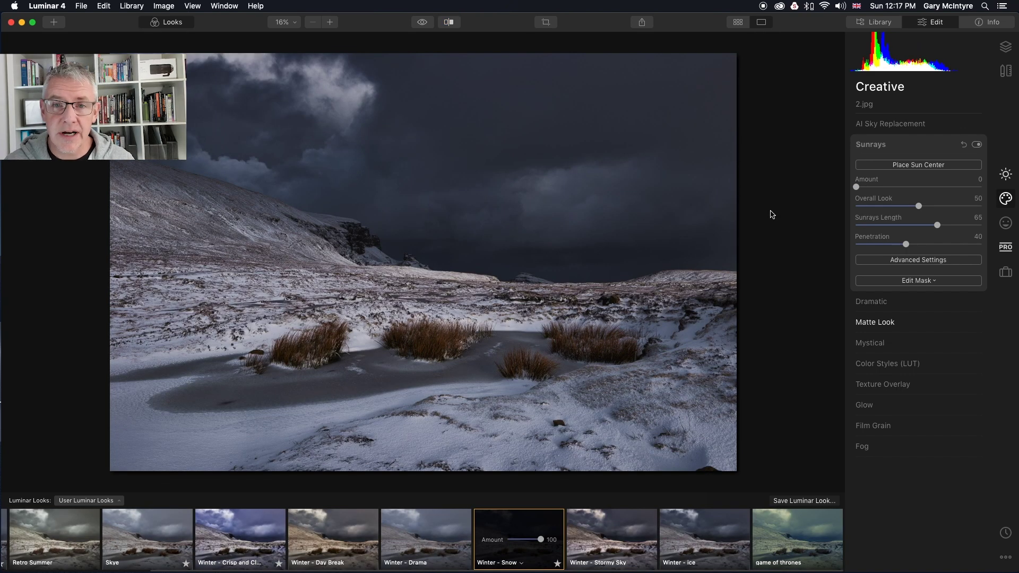
# - Sweep a before/after split across the moorland photo's Winter - Snow edit, then check 3.jpg's Winter - Day Break look against its unedited version
pyautogui.click(448, 24)
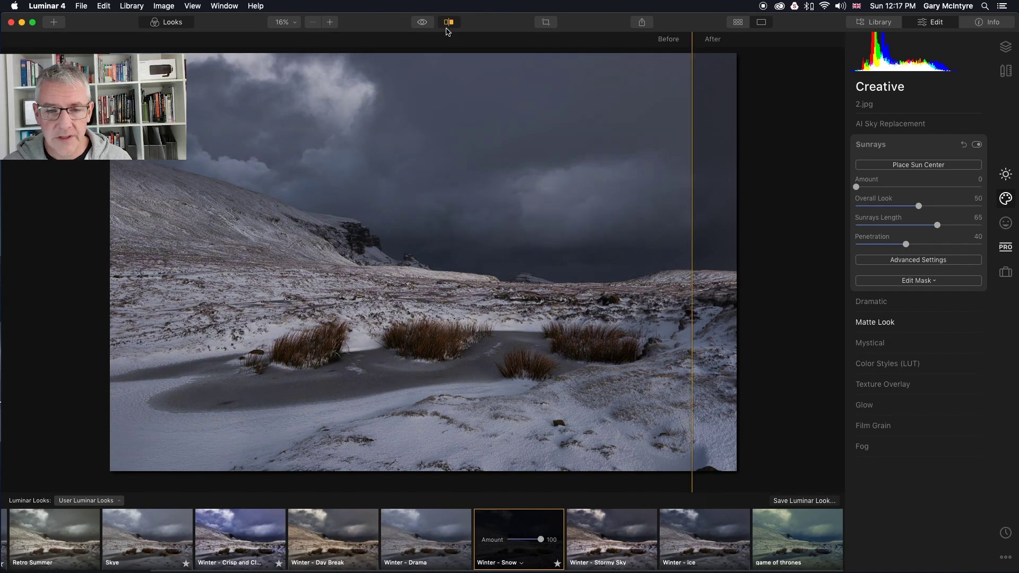
pyautogui.moveTo(693, 200); pyautogui.dragTo(10, 183)
pyautogui.moveTo(95, 191); pyautogui.dragTo(53, 264)
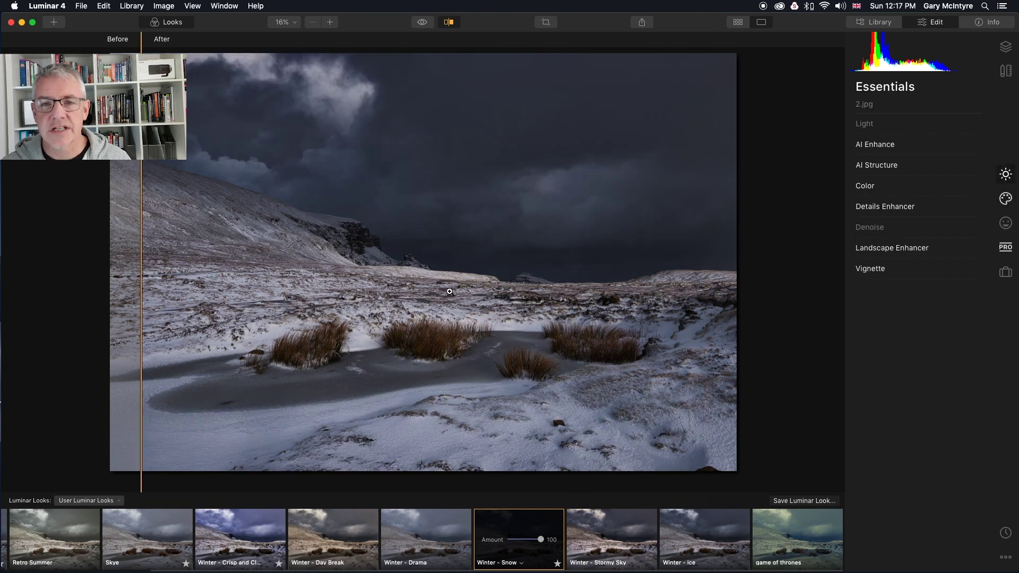
pyautogui.click(454, 25)
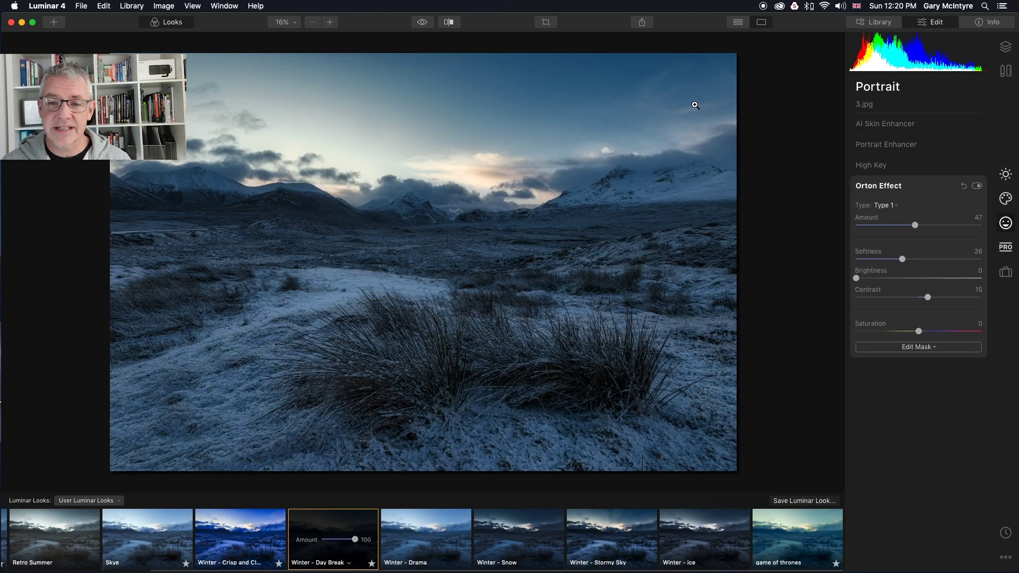
pyautogui.click(423, 23)
pyautogui.click(423, 22)
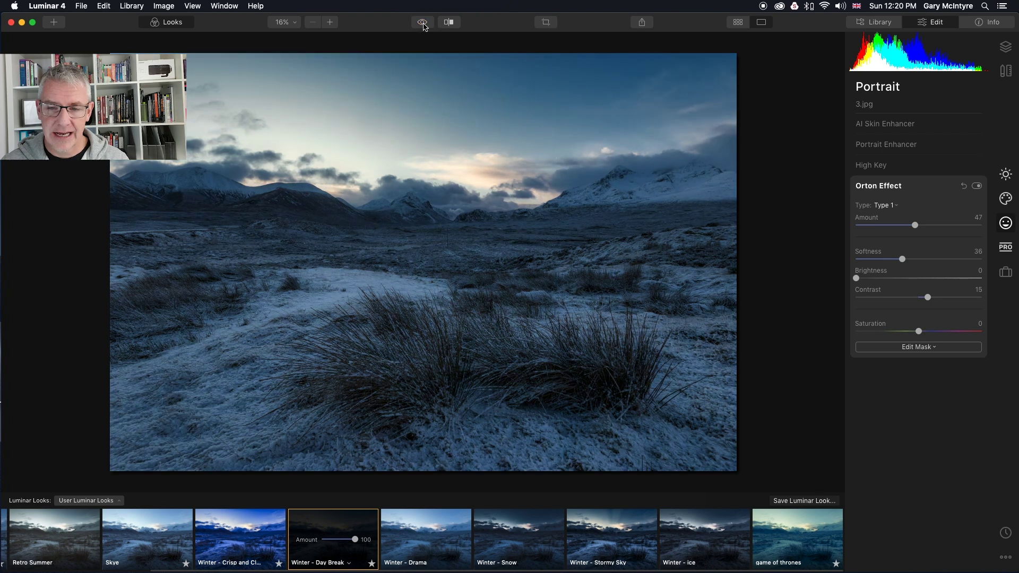